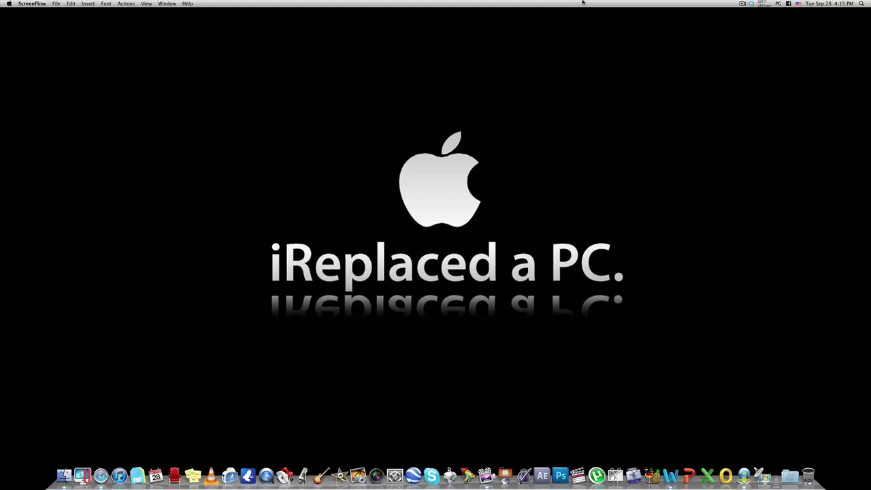
Step: Launch Word and show all templates in the Document Gallery
left_click(671, 472)
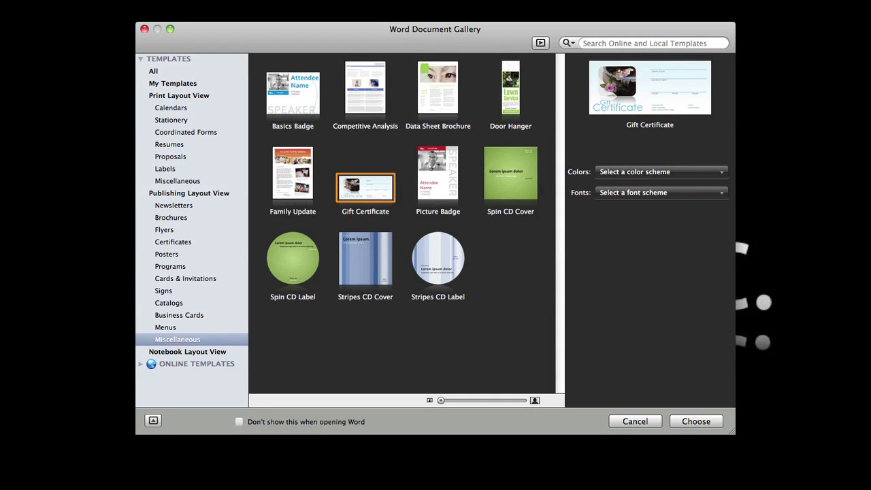
left_click(153, 71)
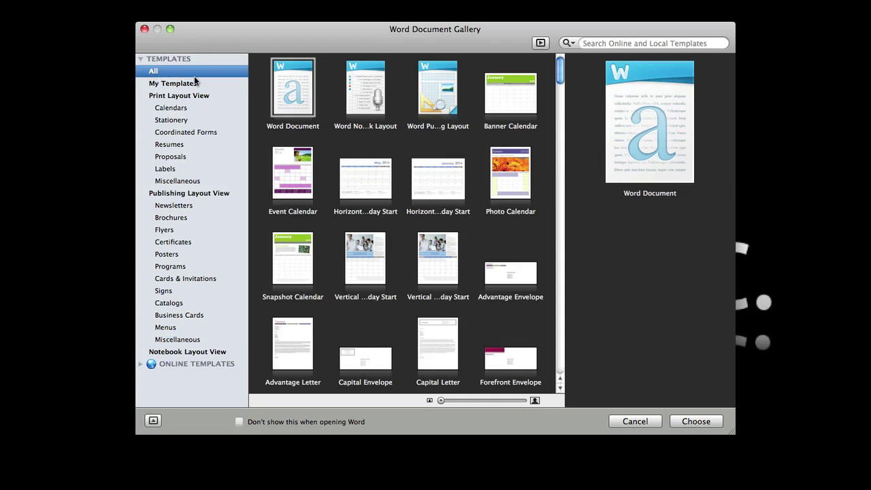
scroll(463, 311, "down", 5)
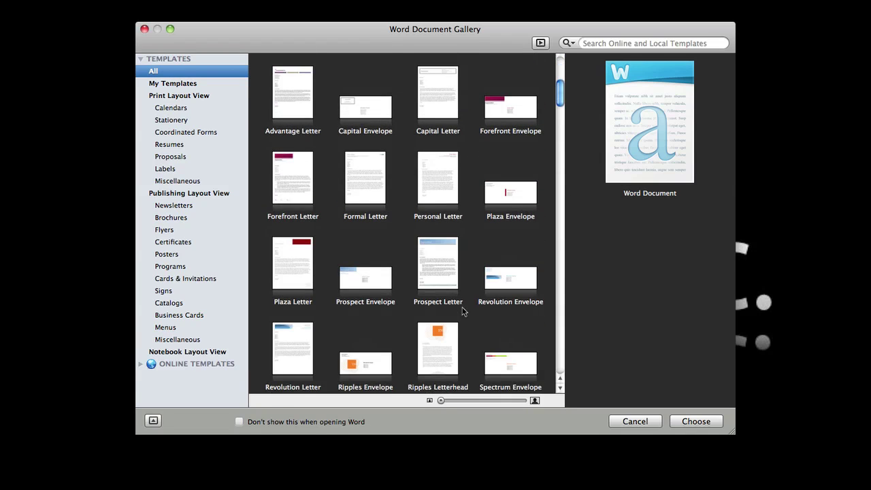
scroll(463, 311, "up", 5)
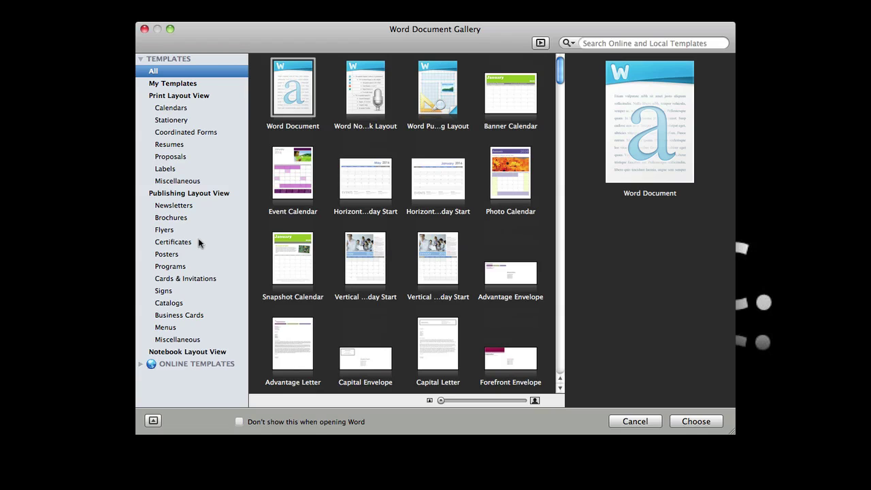
Step: Allow the connection and load online template categories such as Agendas and Brochures
left_click(141, 365)
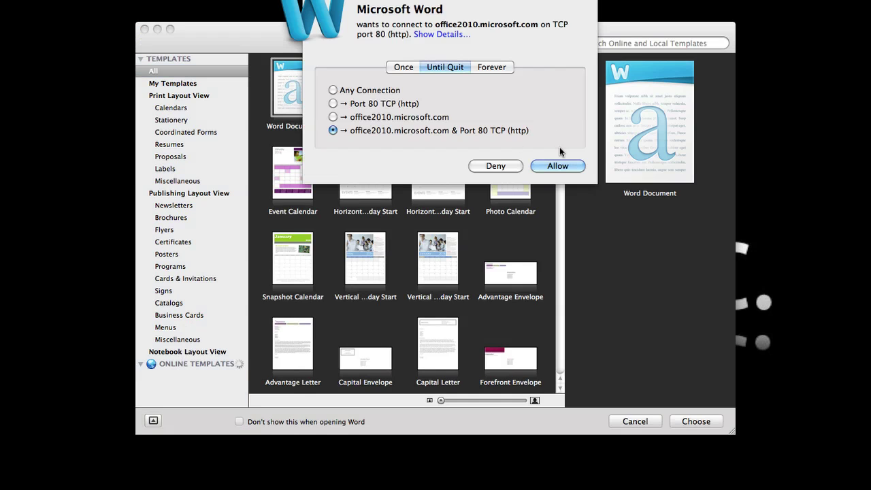
left_click(566, 168)
scroll(207, 309, "down", 5)
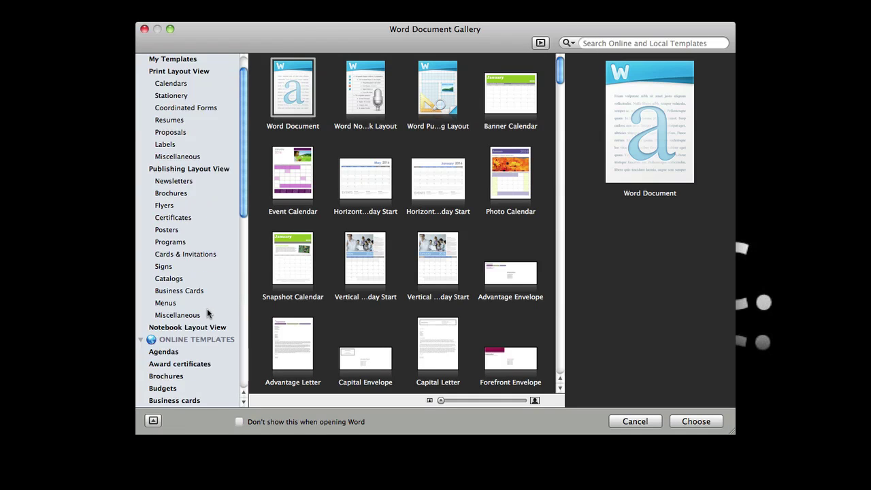
scroll(207, 308, "down", 8)
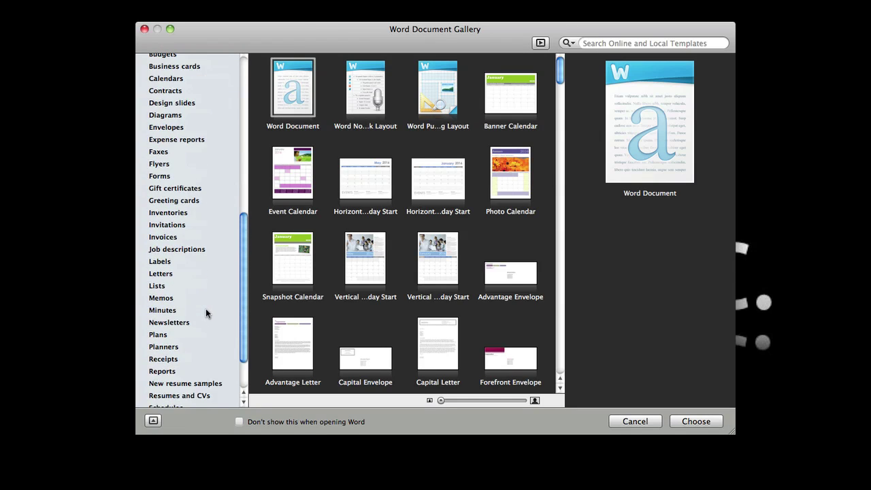
scroll(205, 309, "up", 5)
scroll(206, 309, "up", 10)
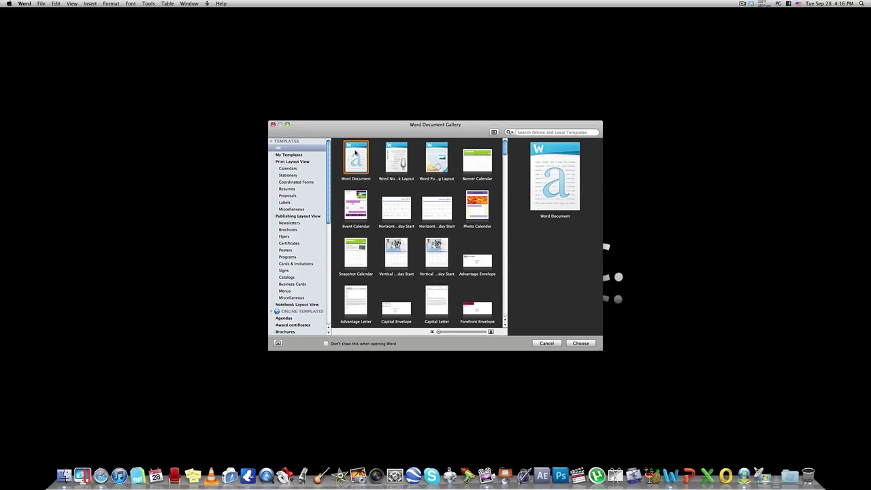
Step: Create blank Document3 from the Word Document template and move its window right
double_click(290, 78)
left_click_drag(237, 14, 343, 16)
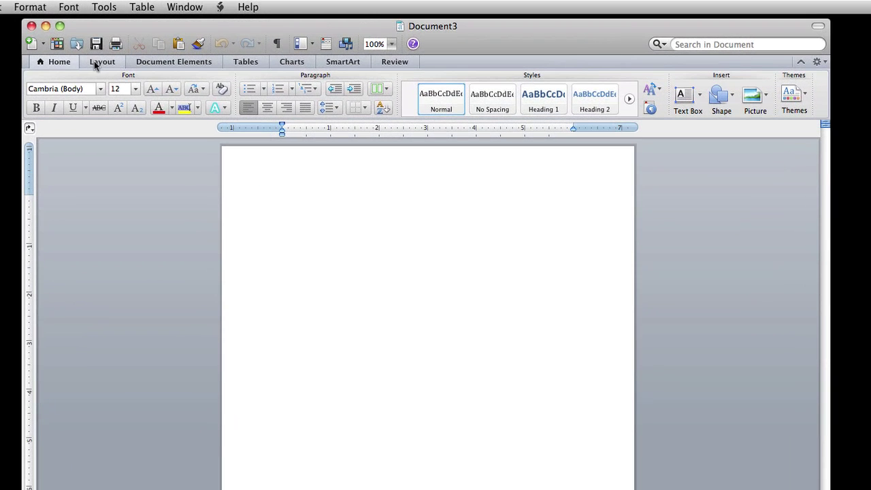
left_click(72, 61)
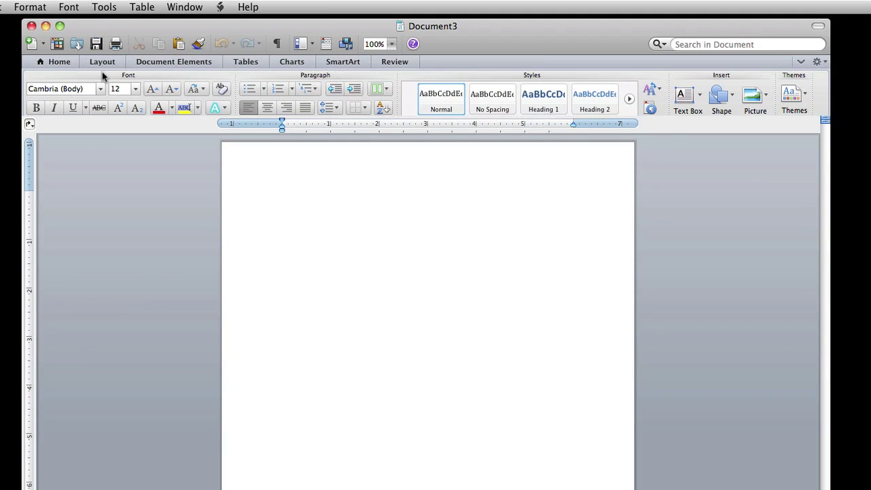
left_click(61, 62)
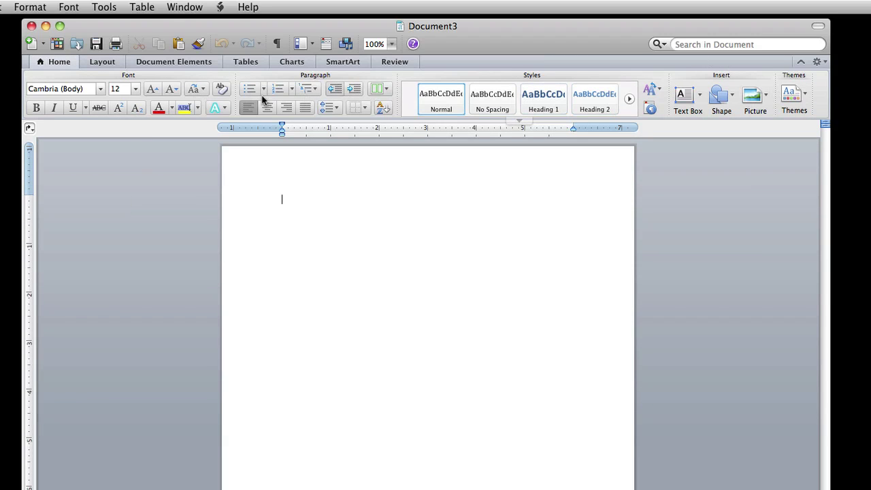
left_click(102, 61)
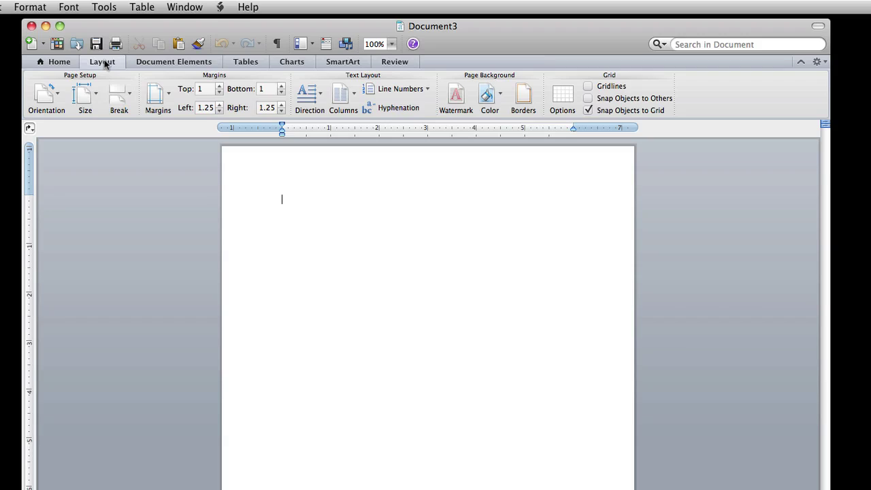
left_click(102, 66)
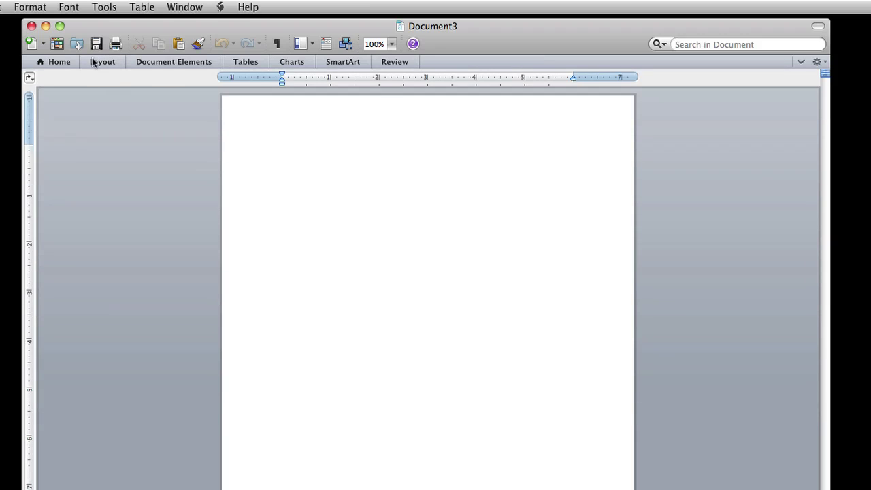
left_click(107, 64)
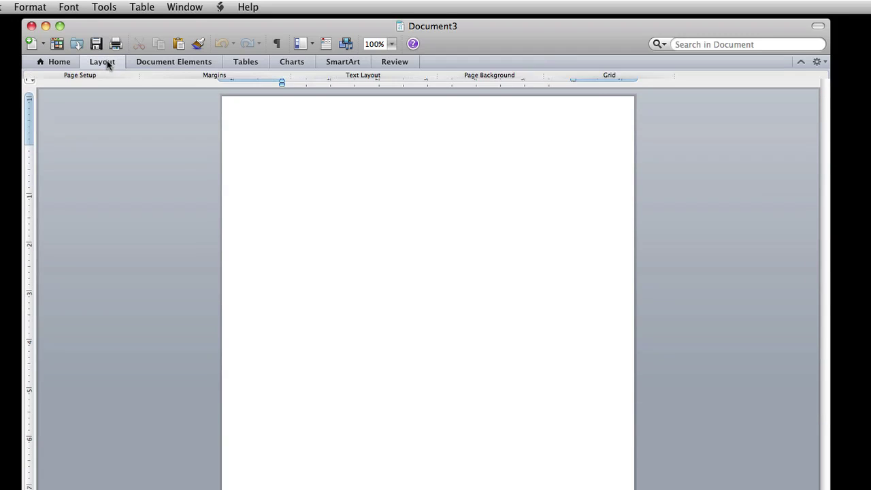
left_click(58, 61)
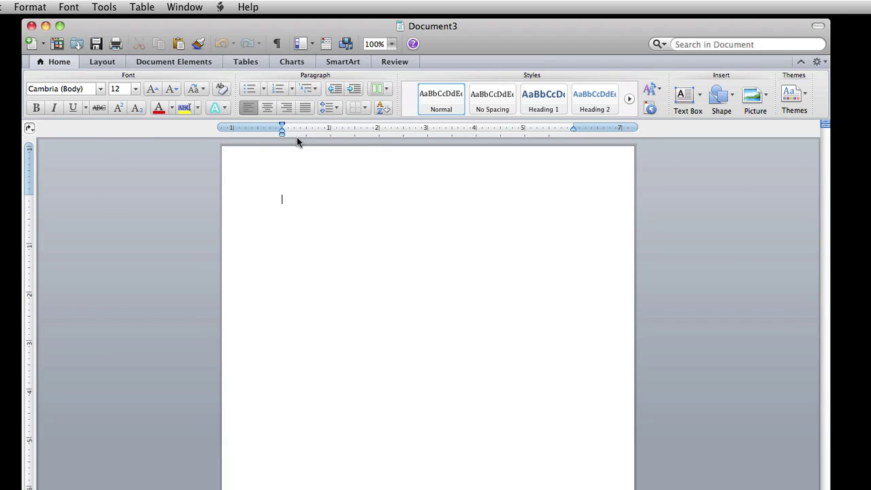
Step: Open the Shape Browser with all shapes, leaving the category filter unchanged
left_click(727, 101)
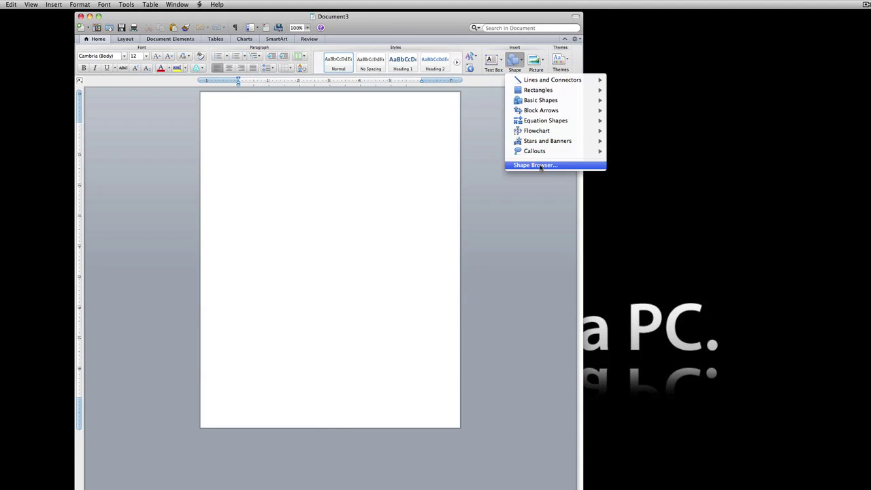
left_click(541, 166)
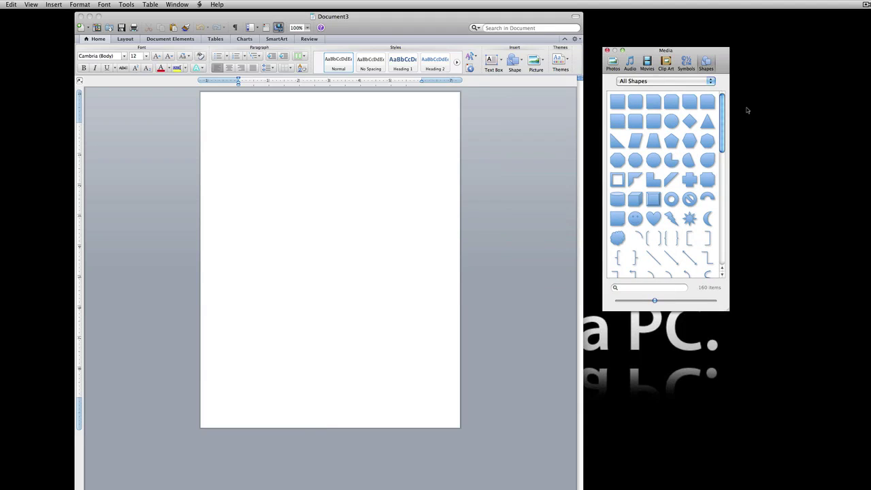
mouse_move(724, 109)
left_mouse_down()
mouse_move(723, 243)
mouse_move(724, 103)
left_mouse_up()
left_click(698, 81)
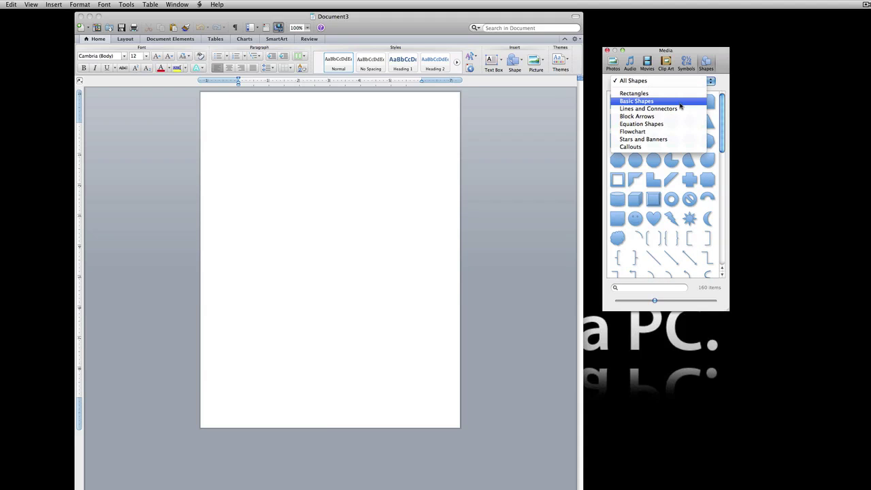
left_click(642, 56)
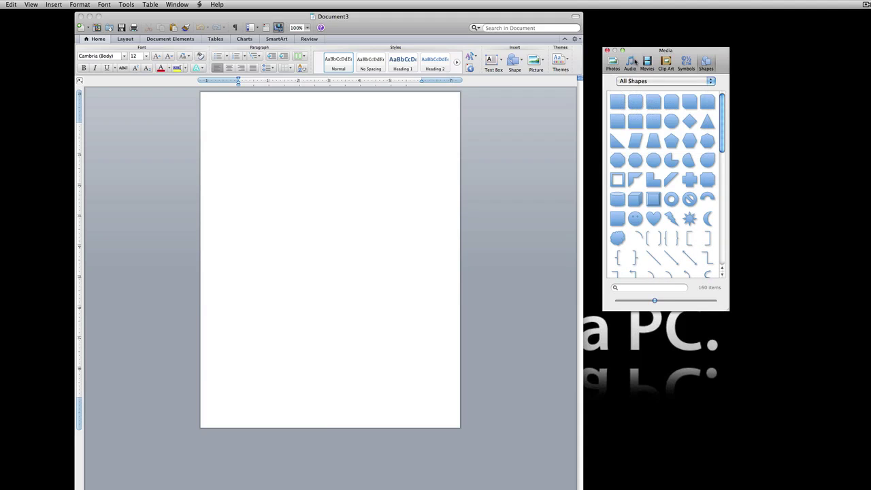
Step: Browse the Photos, Audio, Movies and Clip Art collections in the media browser
left_click(610, 69)
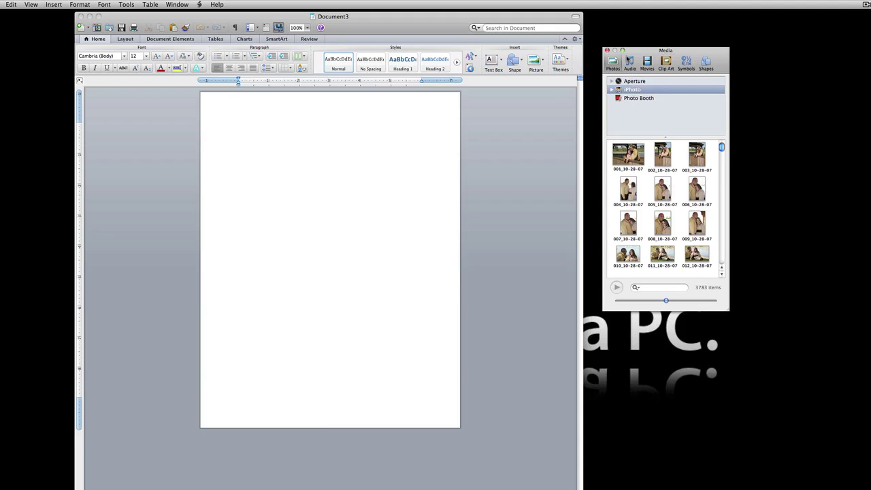
left_click(631, 65)
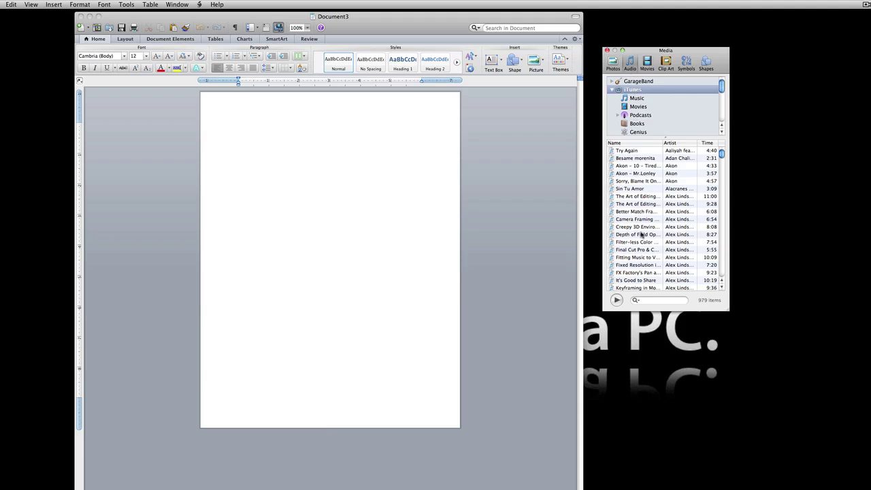
left_click(647, 61)
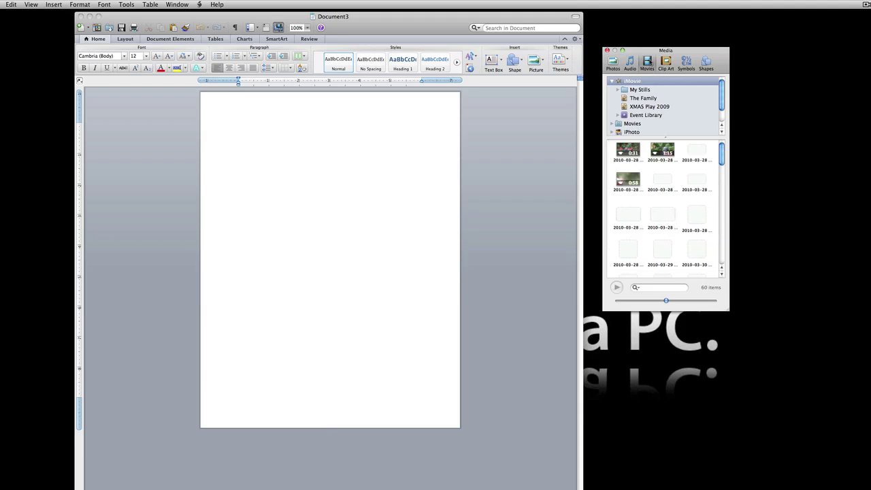
left_click(669, 65)
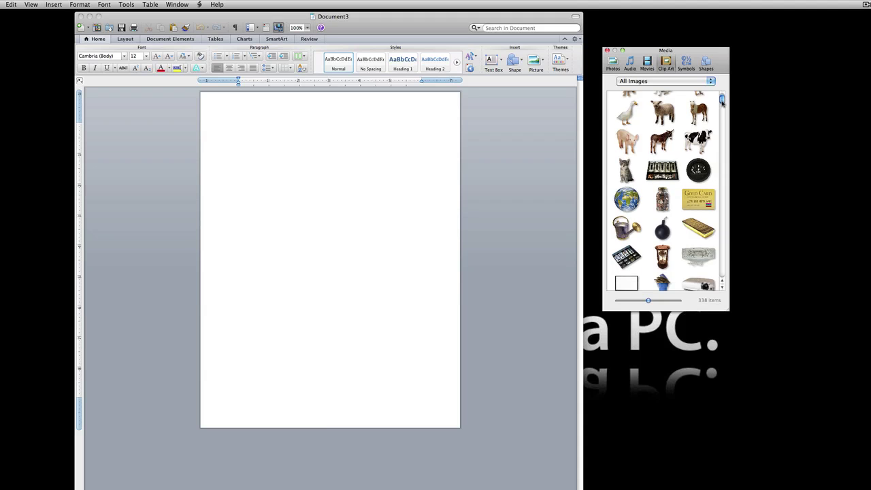
Step: Place the cardboard box clip art on the page, then undo the insertion
left_click_drag(722, 100, 722, 145)
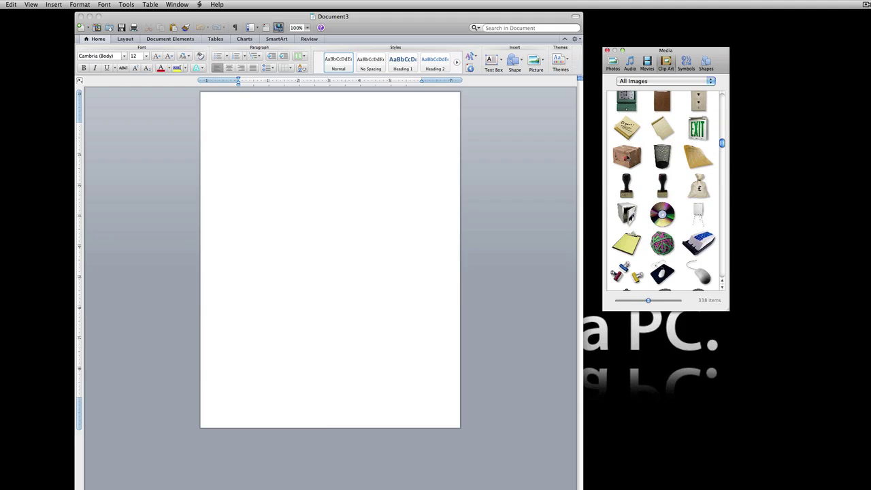
left_click_drag(627, 157, 328, 197)
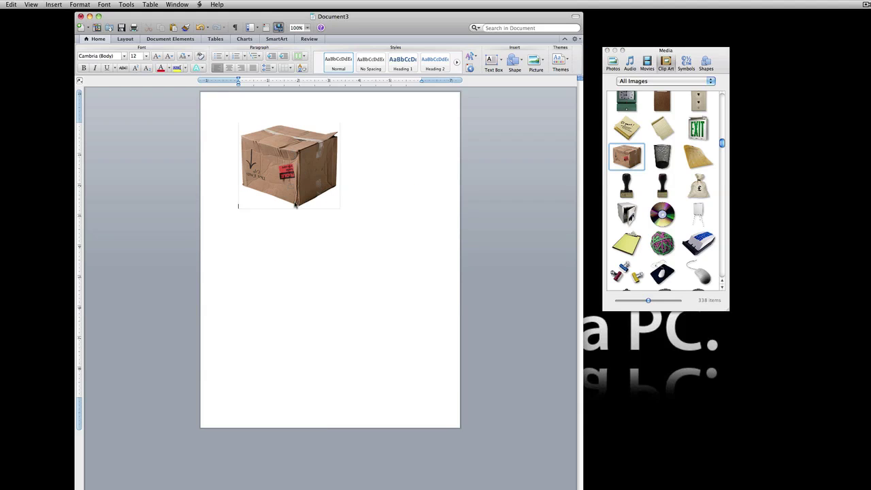
left_click(297, 147)
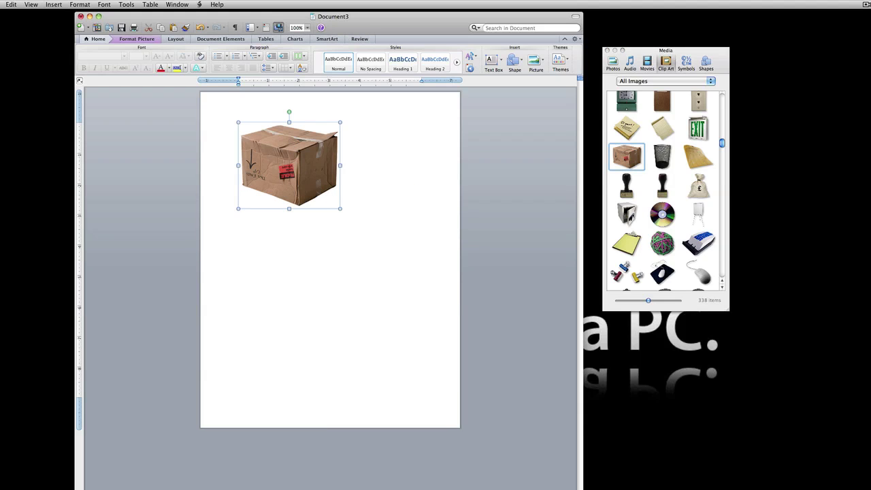
left_click(11, 5)
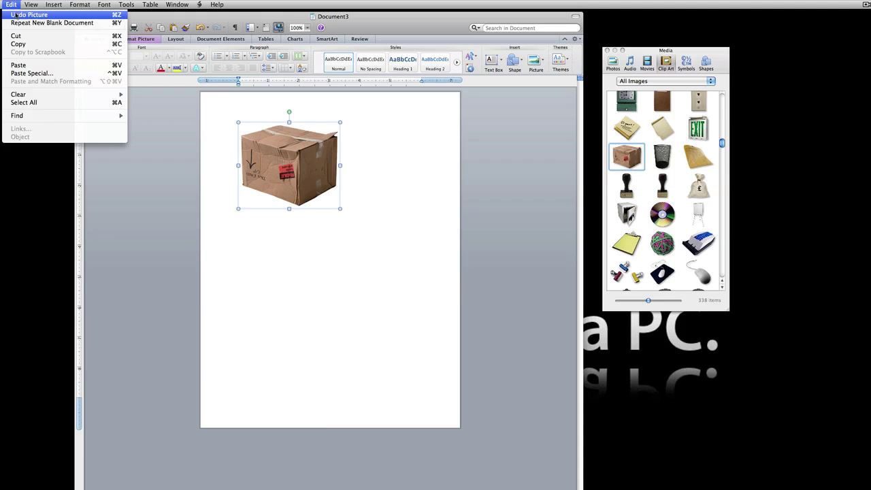
left_click(19, 13)
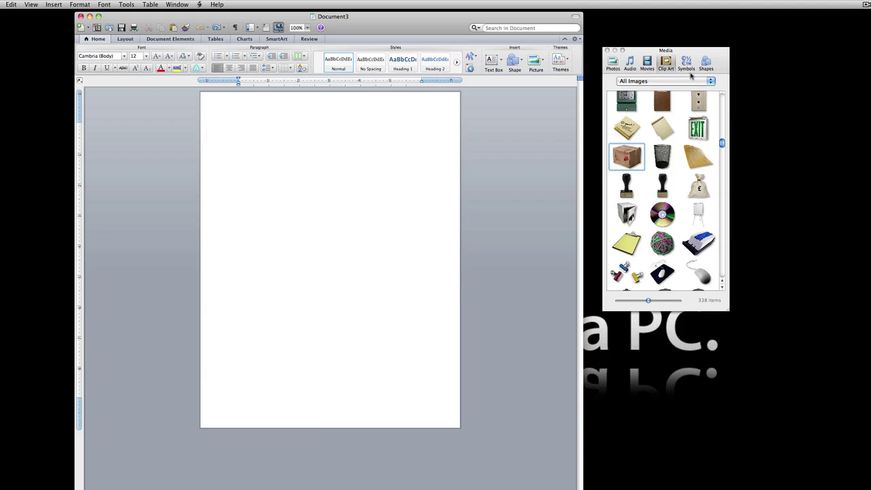
Step: Show the Symbols collection in the media browser and switch to the Layout tab
left_click(686, 63)
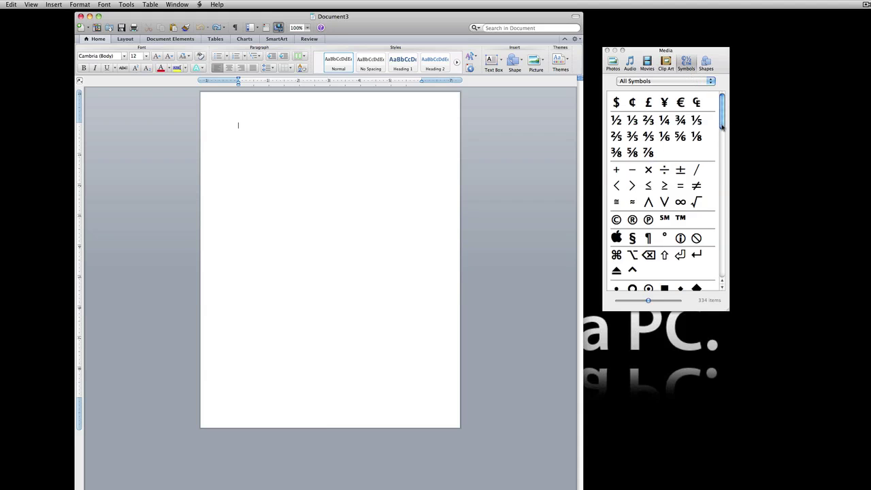
mouse_move(723, 127)
left_mouse_down()
mouse_move(724, 231)
mouse_move(720, 119)
left_mouse_up()
left_click(133, 39)
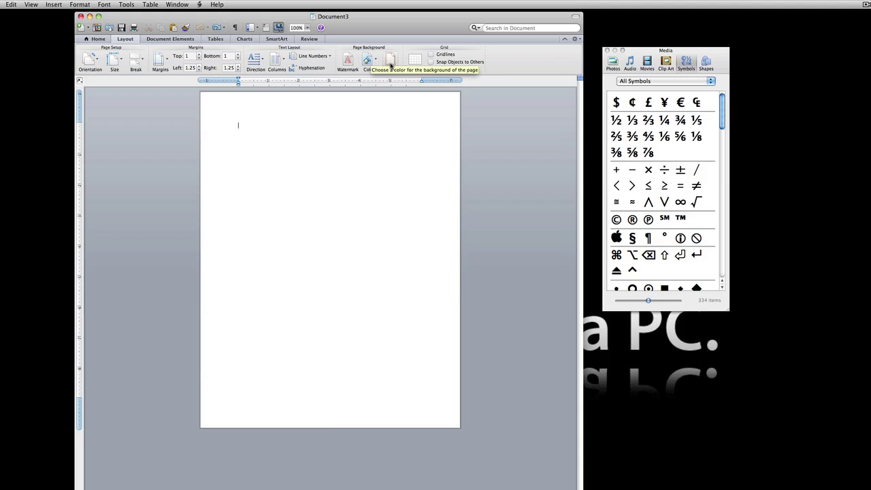
Step: Preview the full set of table of contents styles under Document Elements
left_click(171, 39)
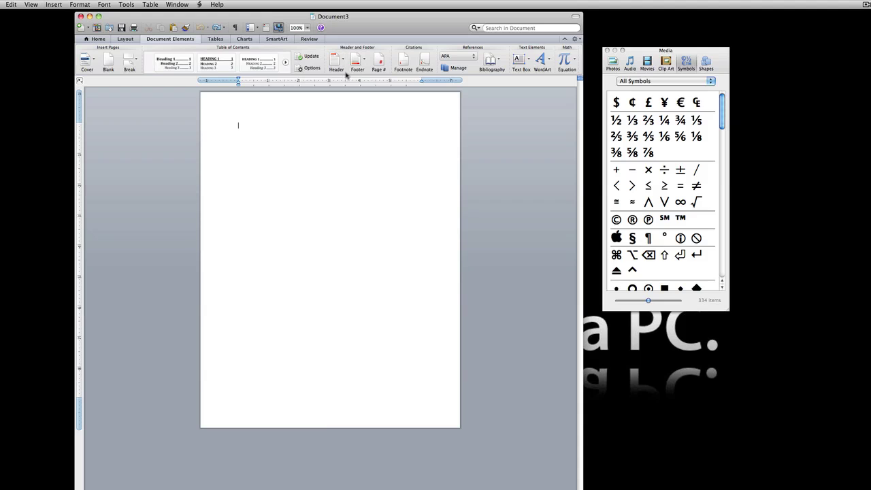
left_click(286, 63)
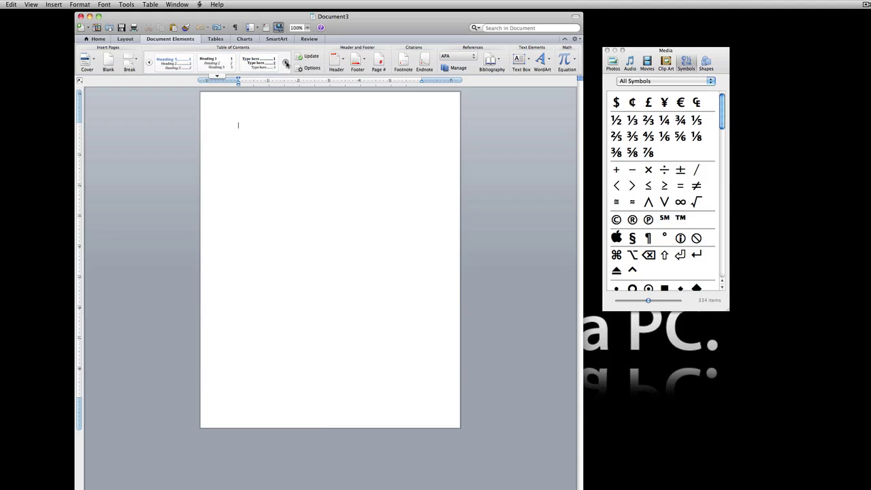
left_click(216, 76)
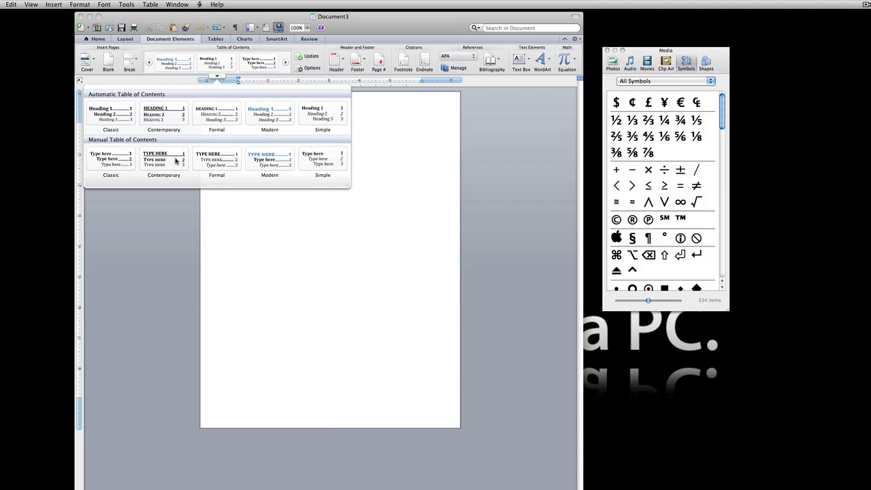
left_click(218, 76)
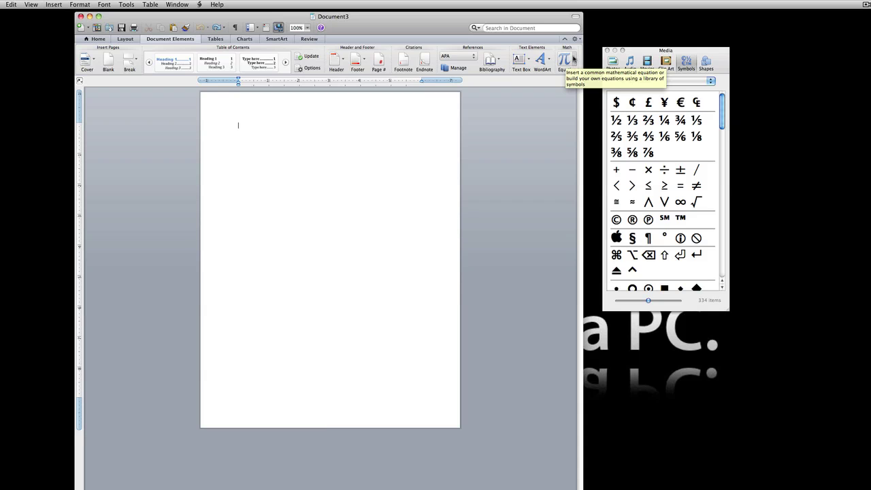
Step: Look through the Tables, Charts, SmartArt and Review tabs
left_click(217, 38)
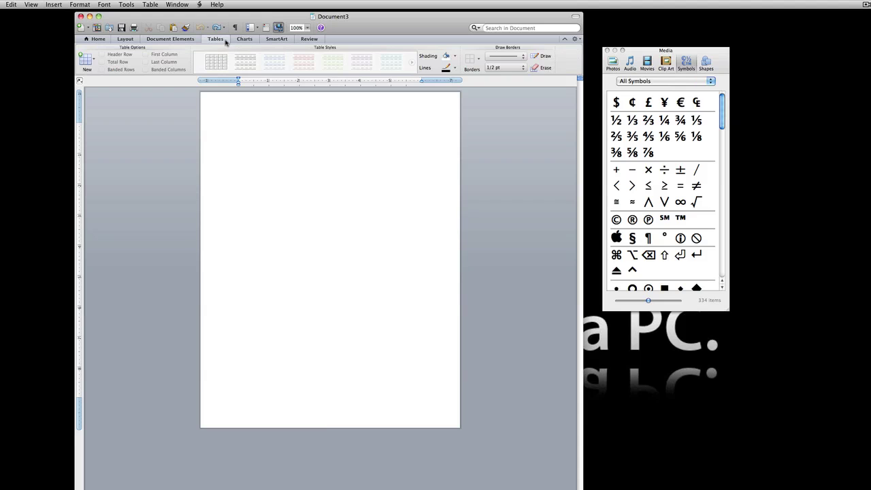
left_click(243, 39)
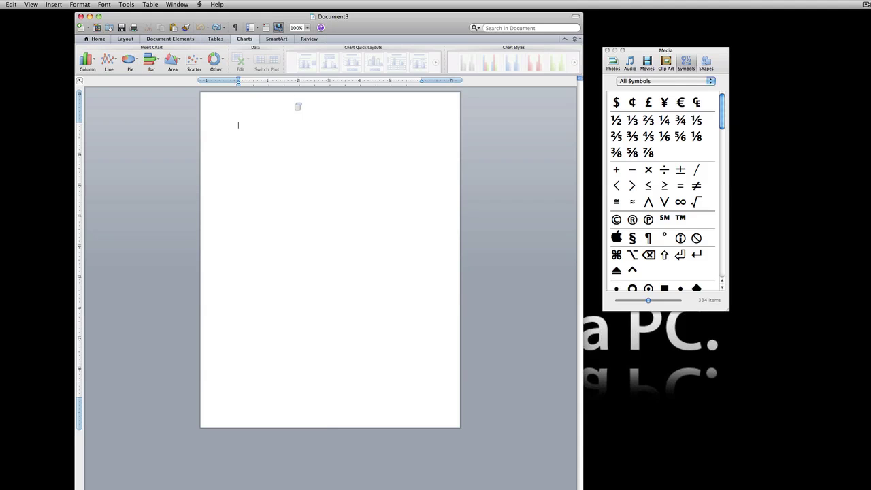
left_click(276, 40)
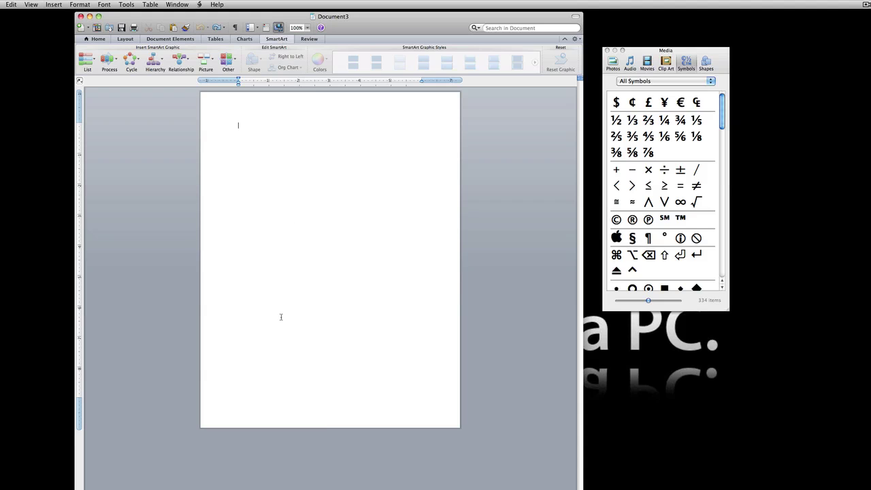
left_click(309, 39)
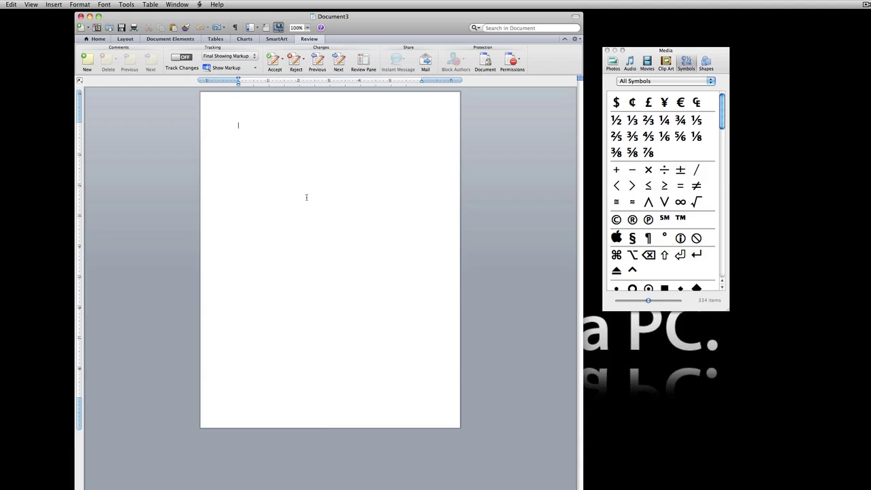
Step: Switch back to the Home tab's font, paragraph and style commands
left_click(94, 38)
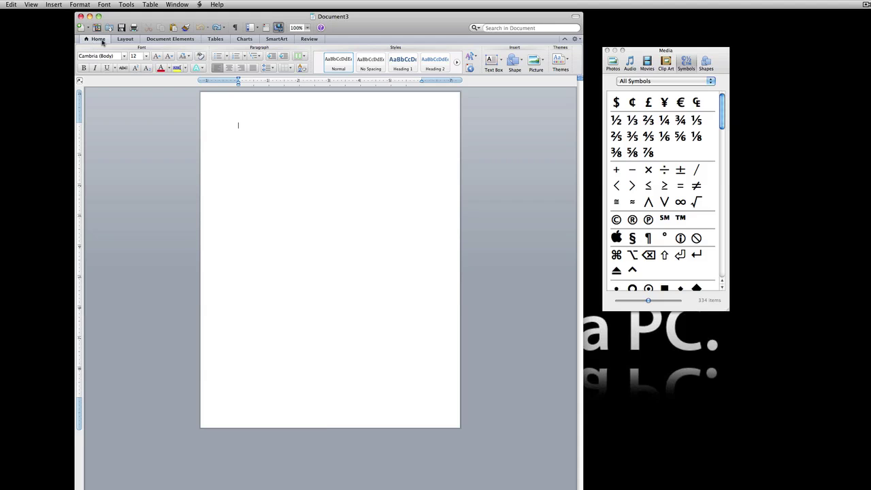
left_click(564, 60)
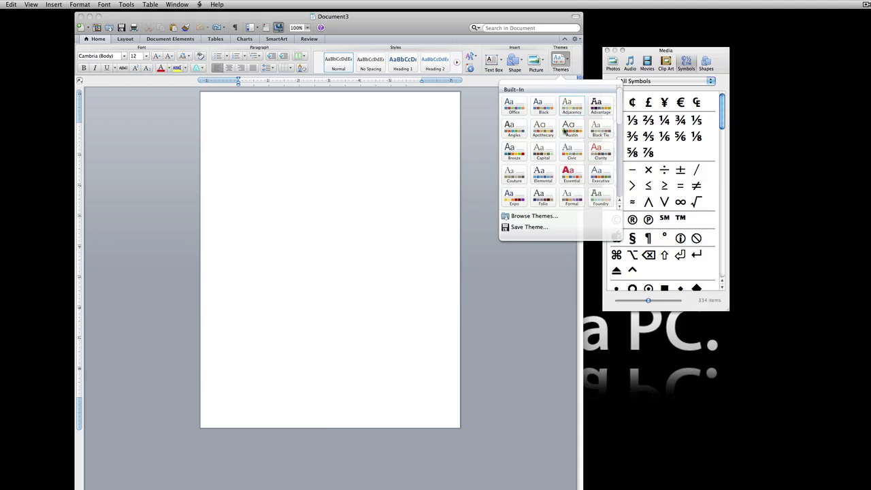
scroll(562, 141, "down", 5)
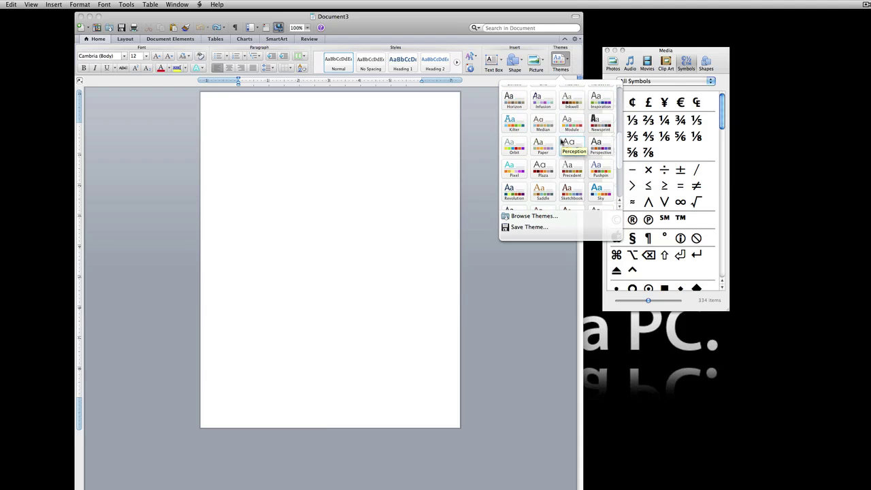
scroll(563, 141, "down", 4)
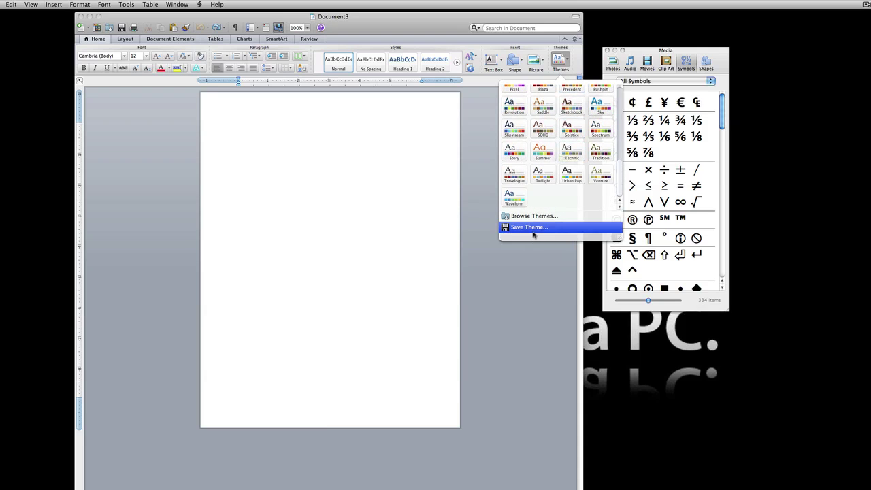
left_click(482, 128)
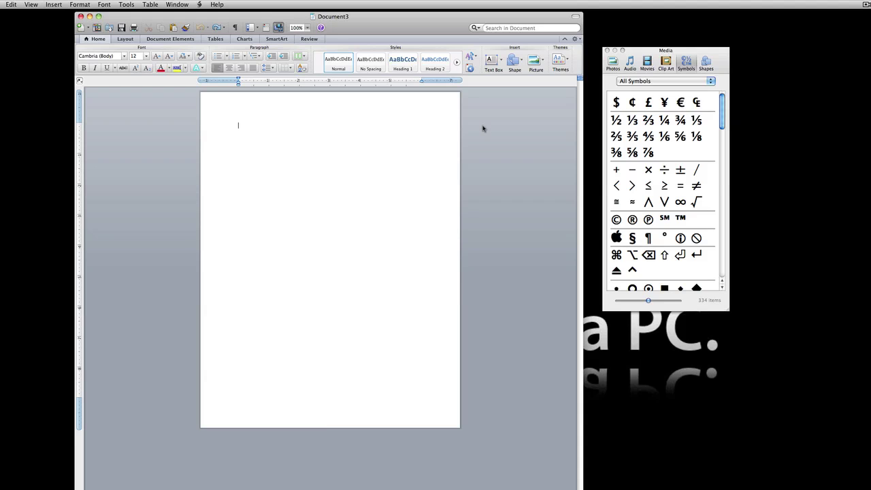
Step: Type 'Hello this is FC Scree…' into the page and search it for 'hello'
left_click(495, 28)
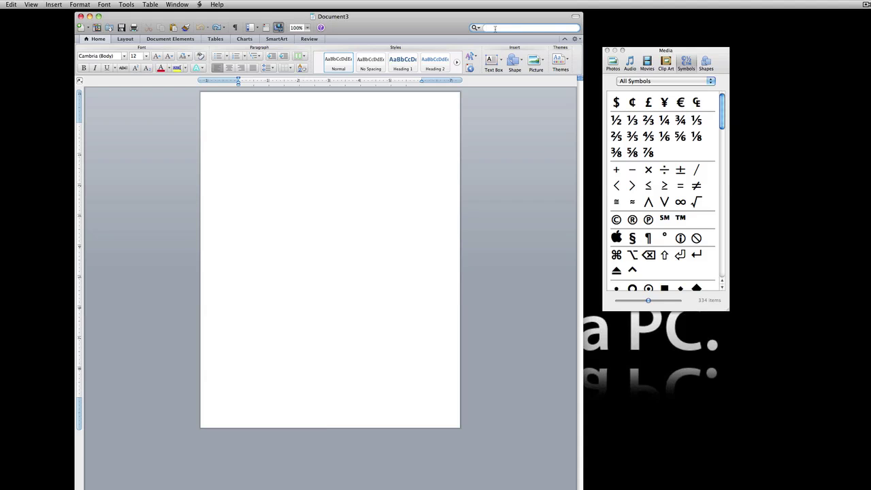
left_click(340, 164)
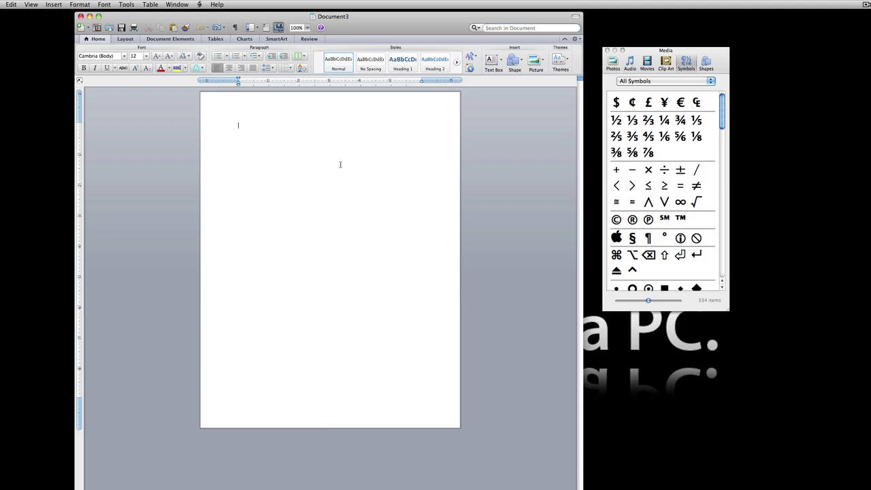
type("Hello this is FC Screencasts")
left_click(507, 29)
type("h")
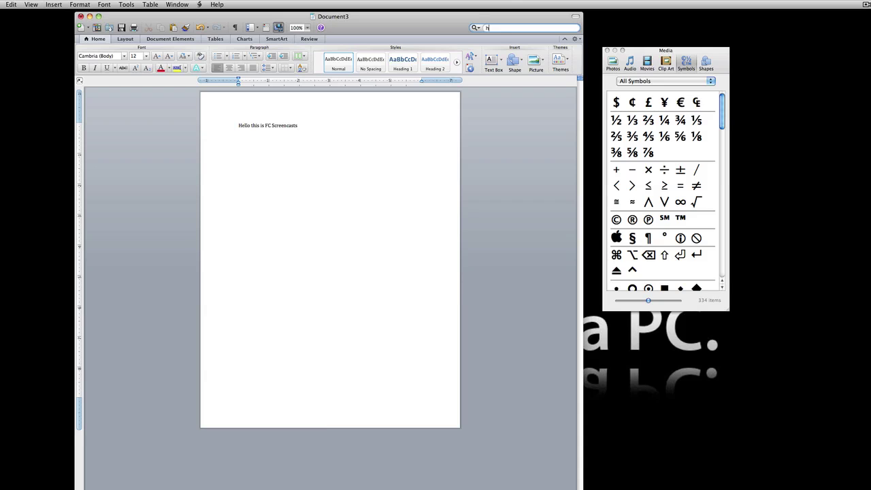
type("ello")
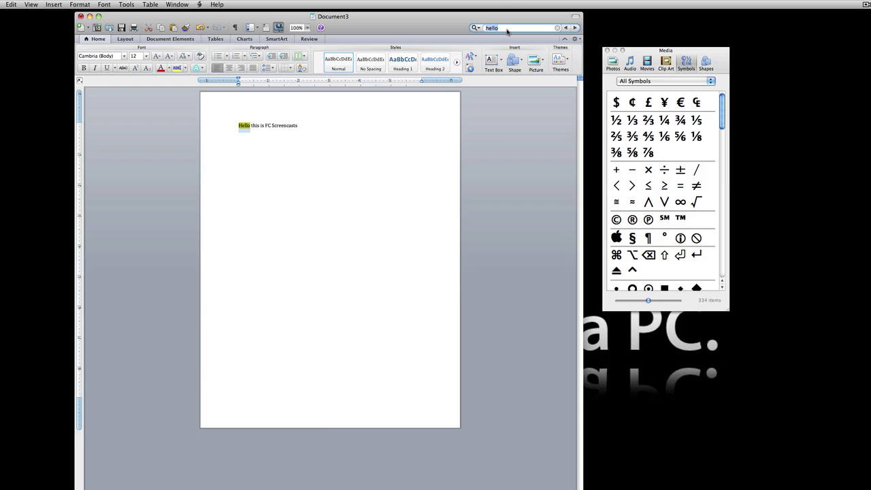
left_click(507, 30)
Step: Finish the sentence and search for 'screencasts' to highlight it in the text
left_click(304, 126)
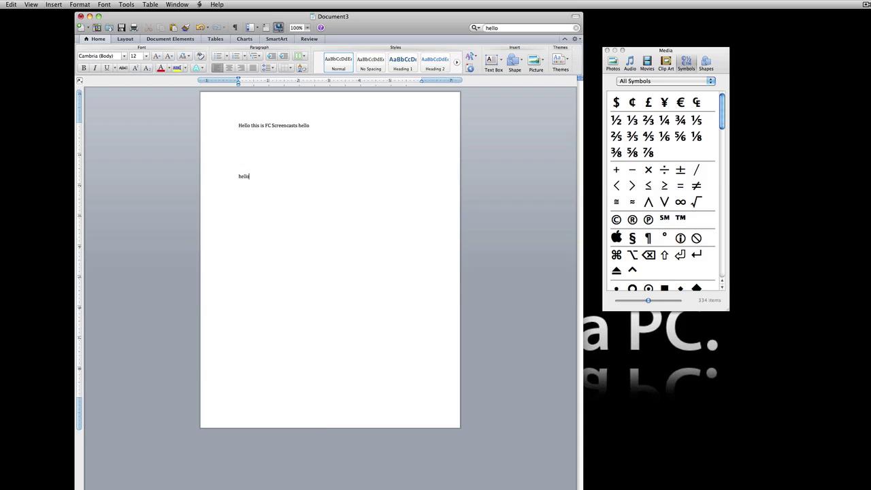
left_click(507, 29)
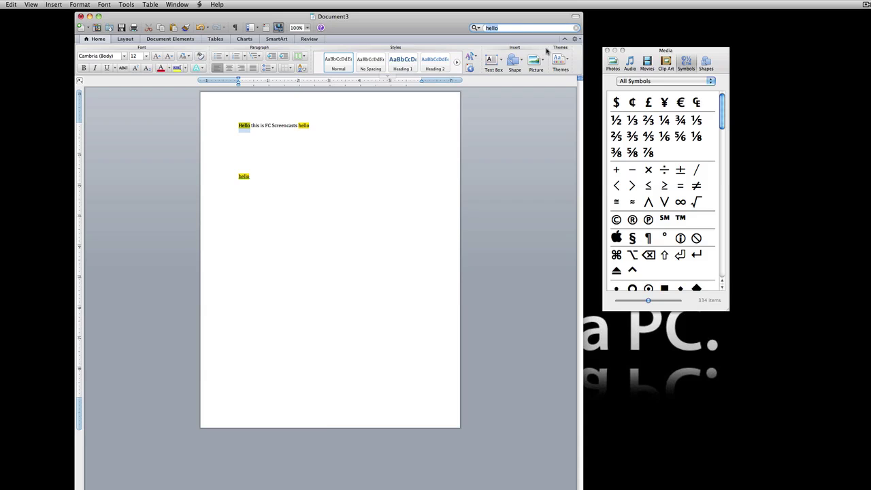
type("screencasts")
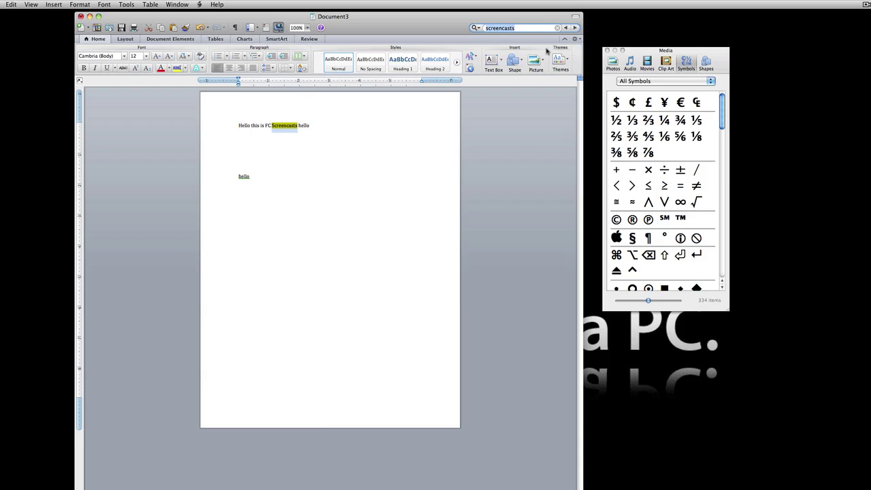
left_click(387, 183)
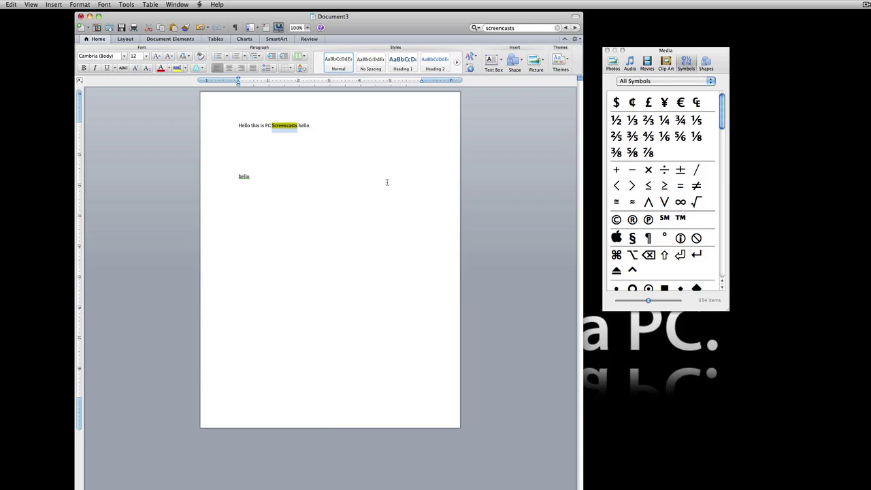
left_click(480, 28)
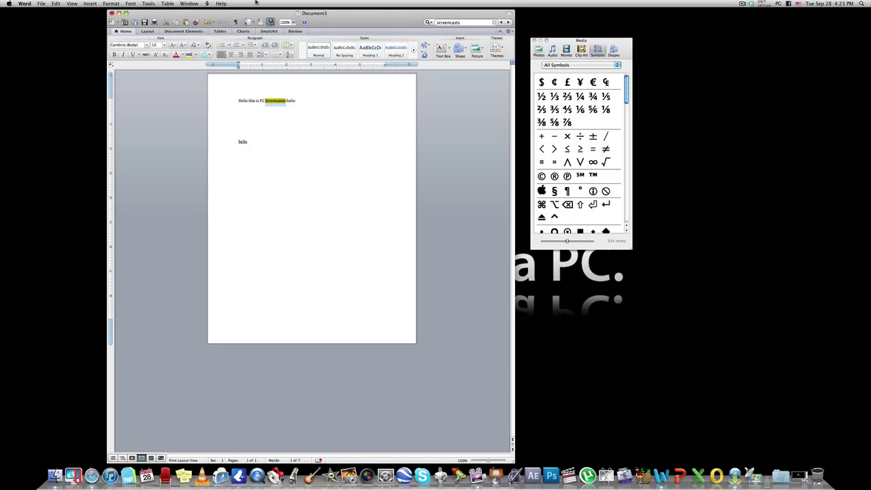
Step: Switch to Notebook Layout as a new notebook and move its window right
left_click(72, 3)
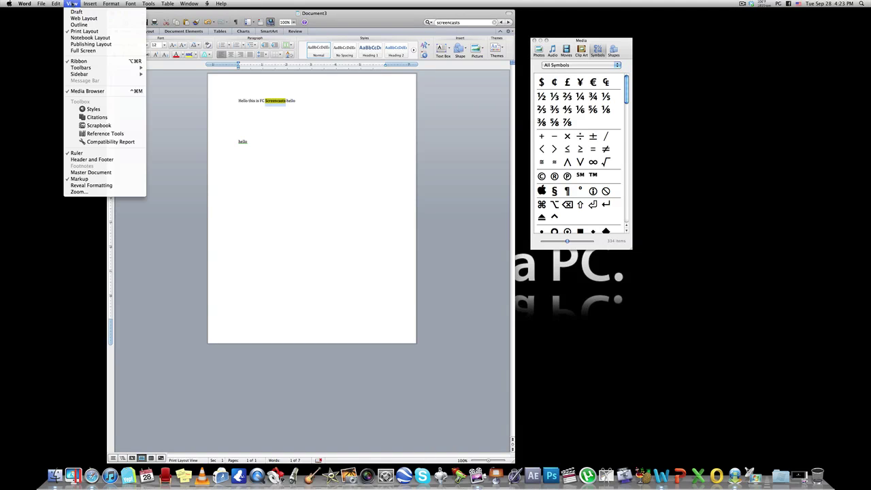
left_click(77, 38)
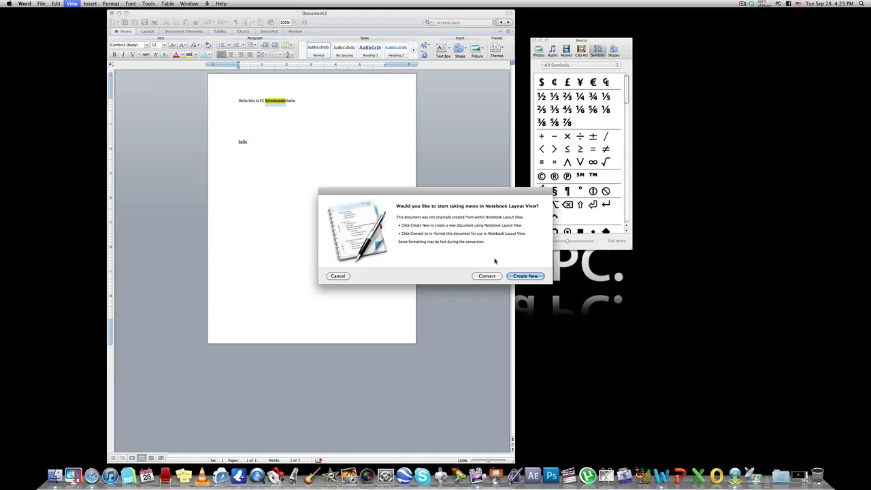
left_click(525, 276)
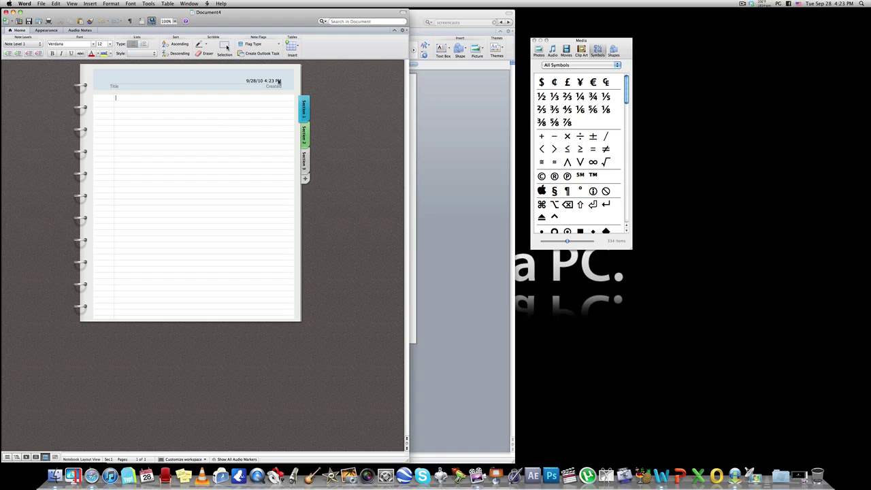
left_click_drag(226, 14, 332, 15)
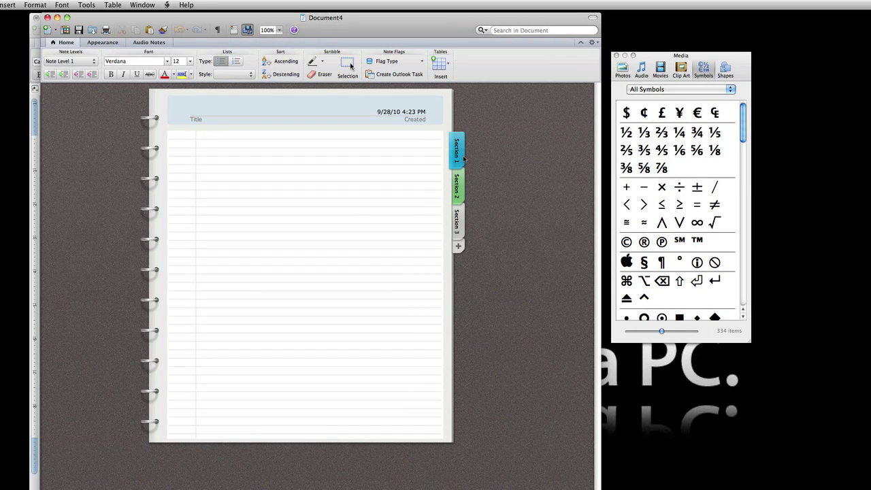
Step: Type note lines 'Hello', 'My', 'name', 'is', the author's name, 'from', 'FC Screencasts'
type("Hello")
key("Return")
type("My")
key("Return")
type("name")
key("Return")
type("is")
key("Return")
type("Ruben")
key("Return")
type("David")
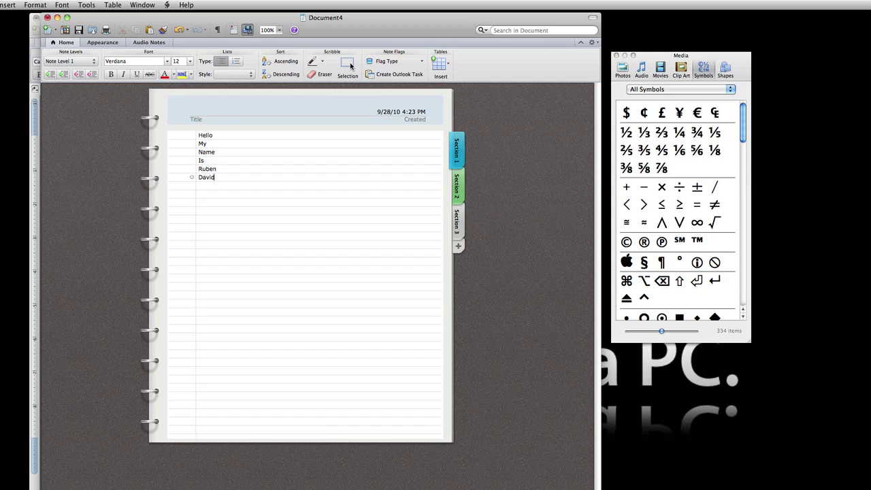
type("from")
key("Return")
type("FC ")
type("Screencasts")
Step: Select a few note lines and bring up the Audio Notes recording tools
left_click(191, 151)
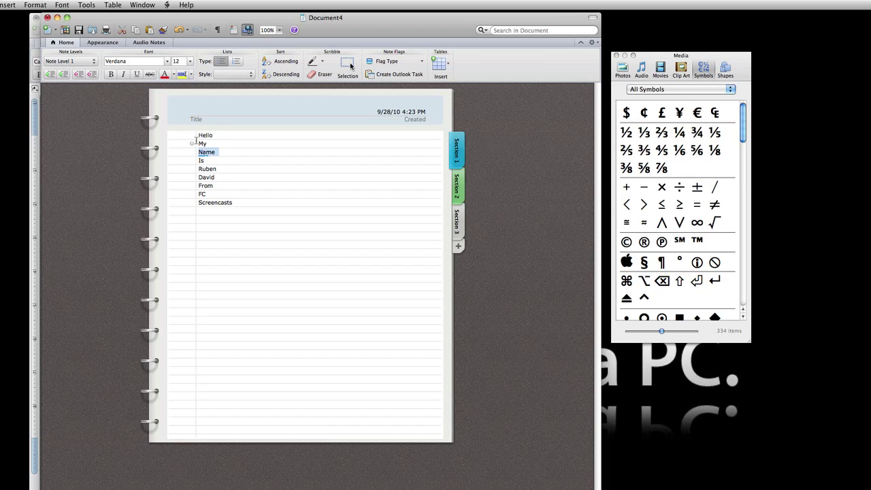
left_click(191, 135)
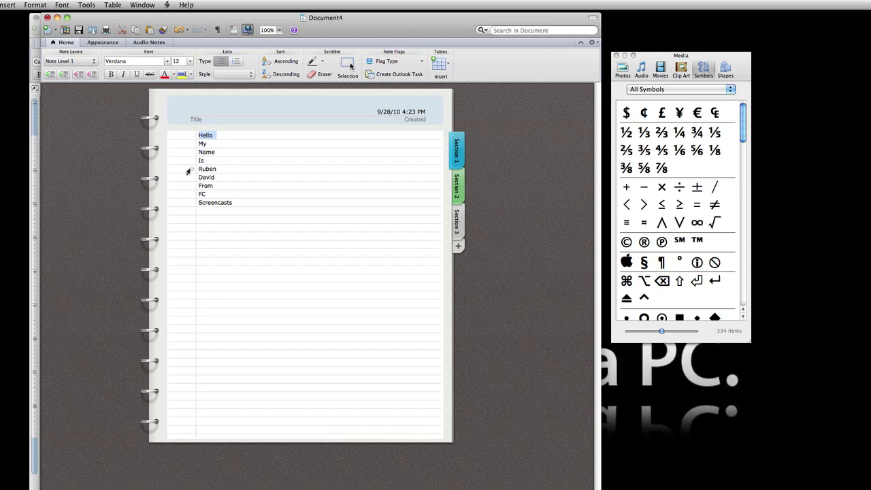
left_click(185, 171)
left_click(149, 43)
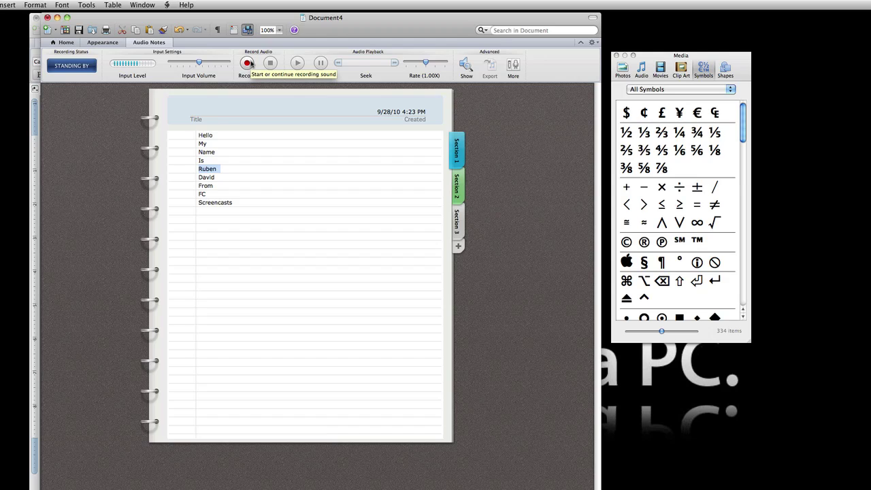
Step: Record a six-second audio note, play it back, and show its audio markers
left_click(249, 62)
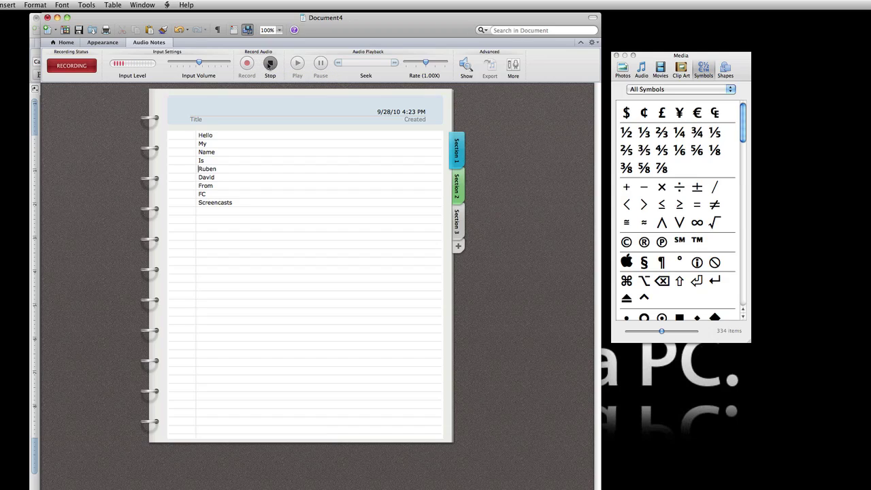
left_click(269, 64)
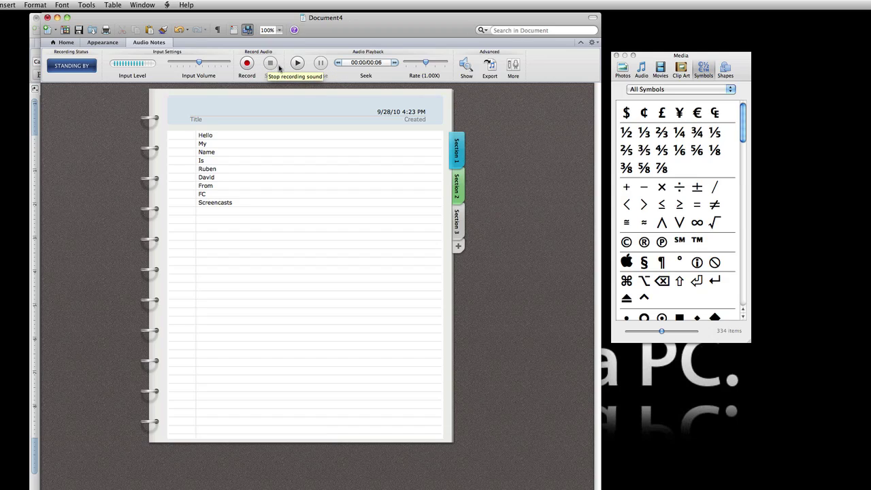
left_click(296, 63)
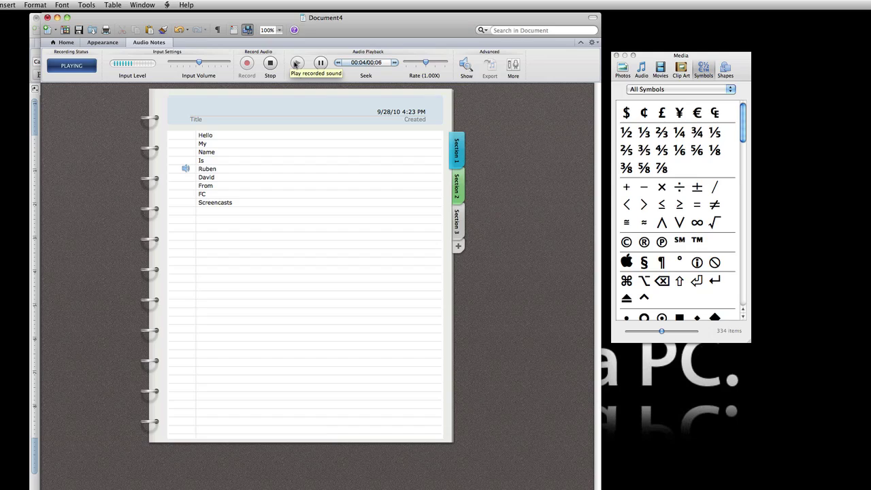
left_click(269, 63)
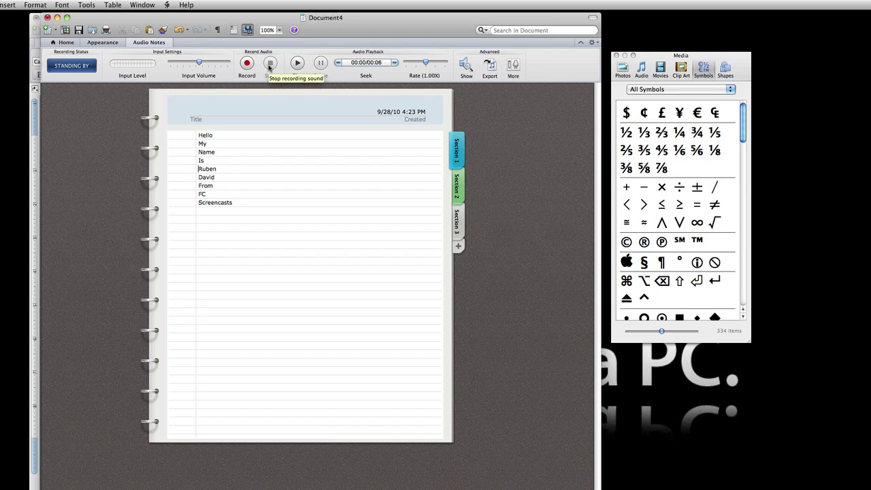
left_click(467, 65)
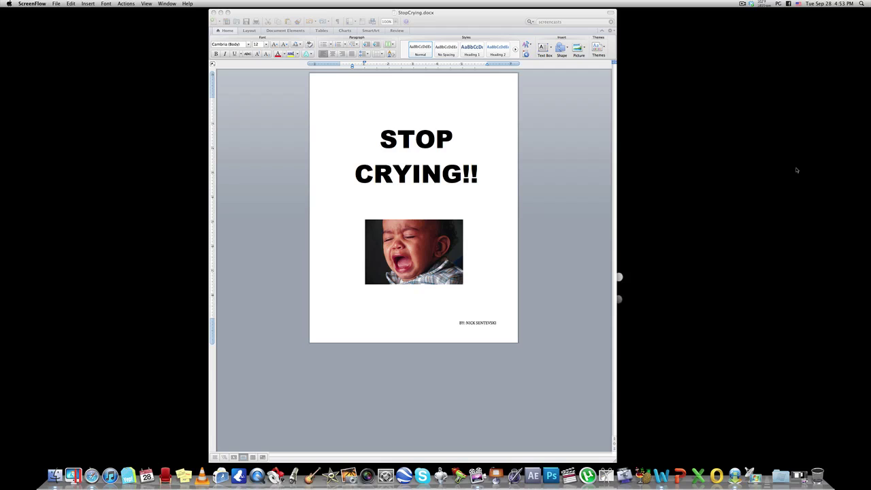
Step: Save StopCrying.docx under the name StopCrying to SkyDrive via File > Share
left_click(481, 20)
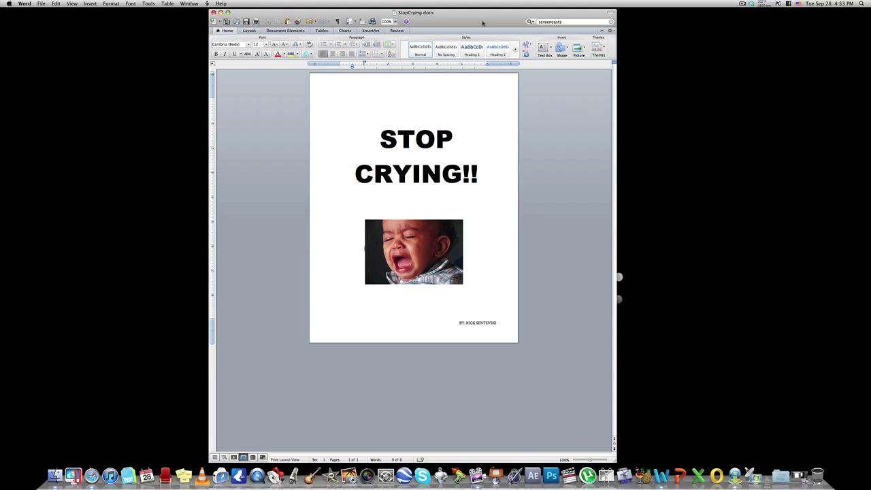
left_click(42, 4)
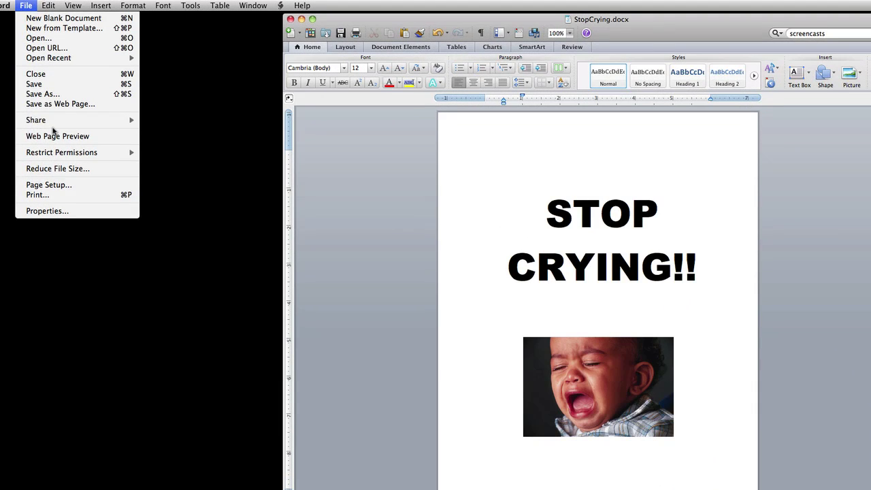
mouse_move(54, 123)
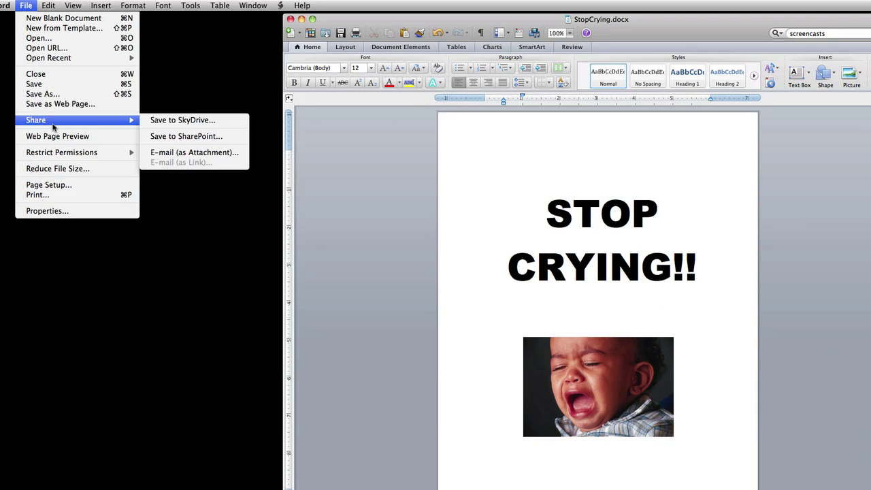
left_click(184, 121)
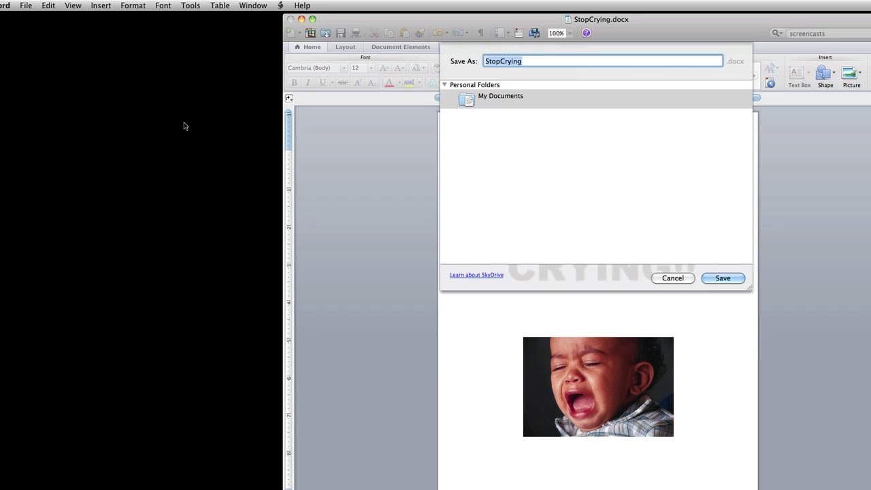
key("Return")
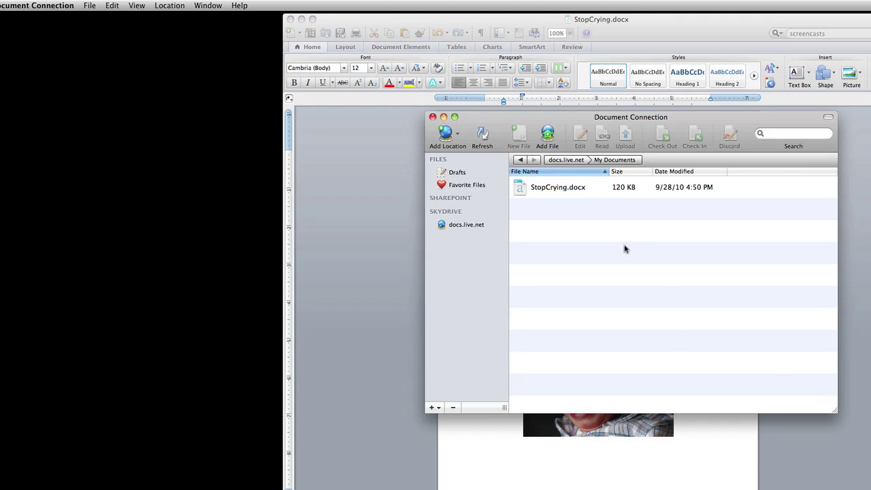
Step: Select StopCrying.docx in SkyDrive My Documents and look at the Add Location options without choosing one
left_click(547, 189)
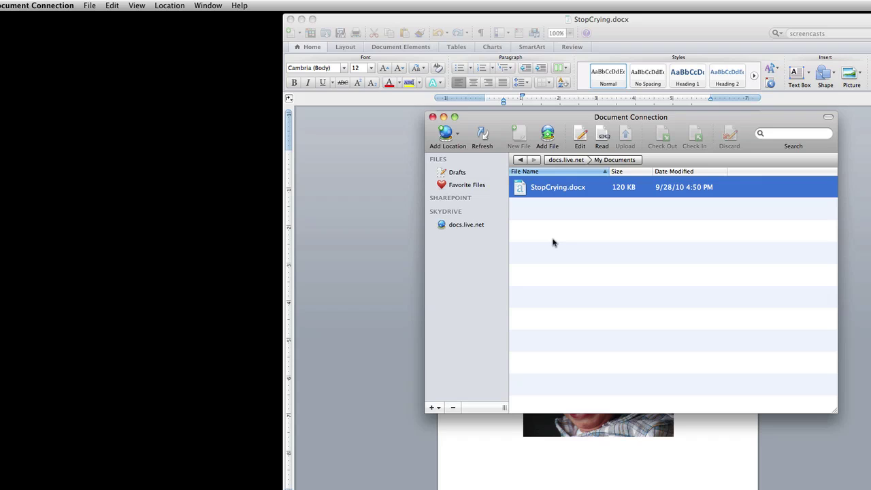
left_click(455, 136)
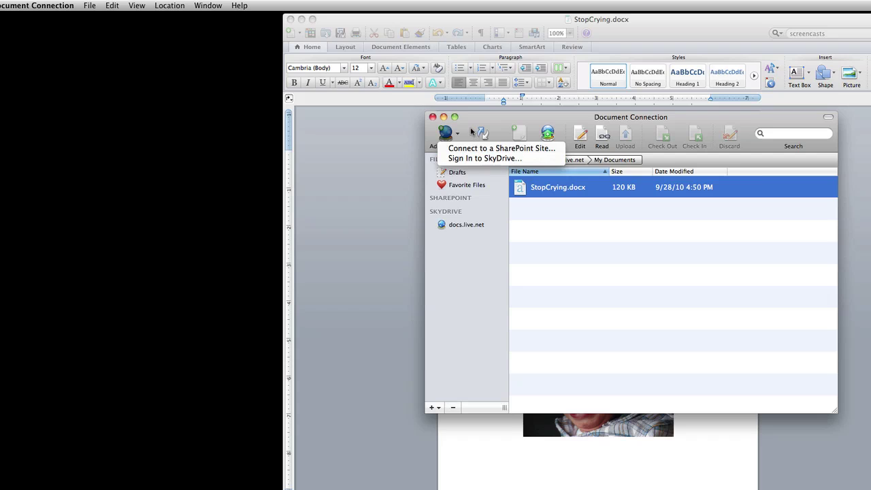
left_click(474, 133)
Step: Deselect StopCrying.docx and close the Microsoft Document Connection window
left_click(466, 306)
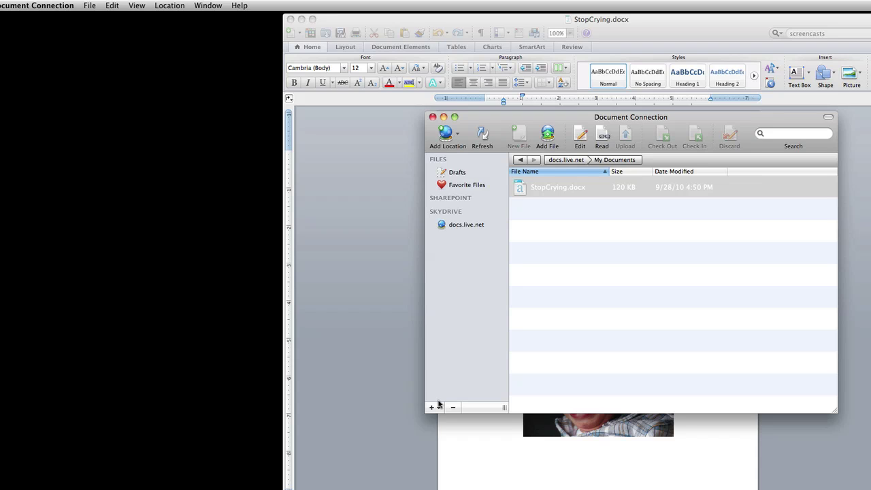
left_click(647, 289)
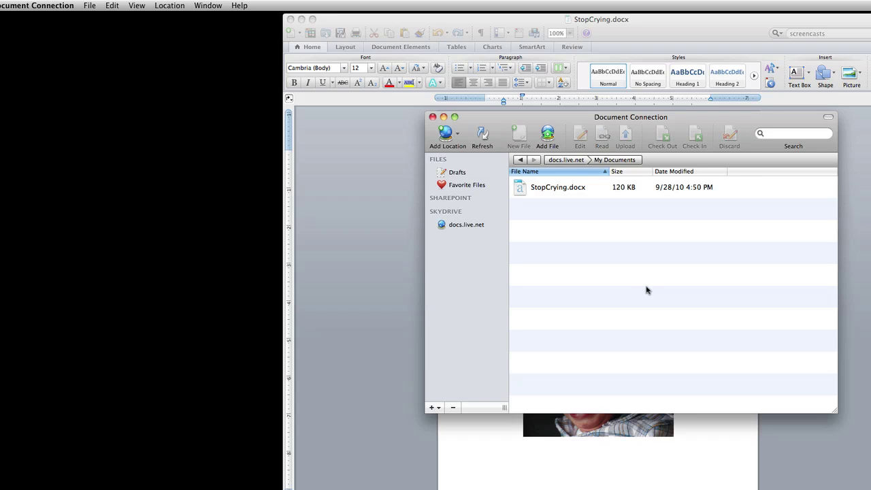
left_click(433, 116)
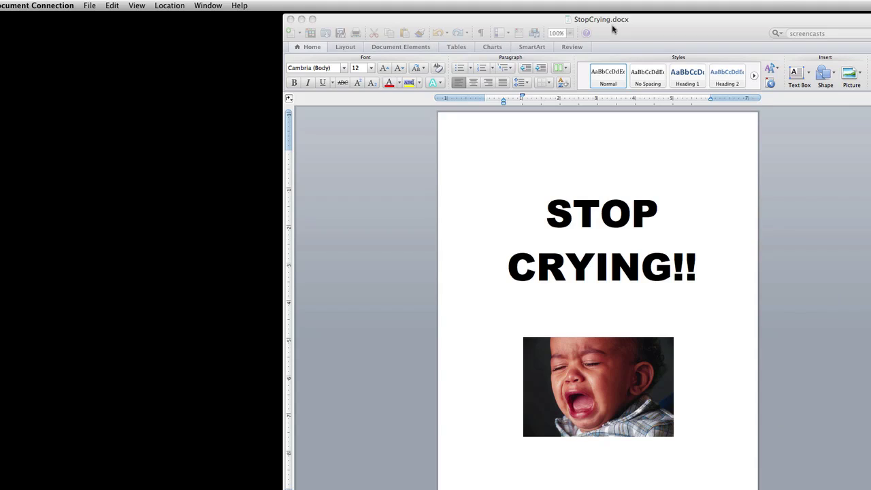
Step: Bring the StopCrying.docx window to the front so Word is active
left_click(672, 39)
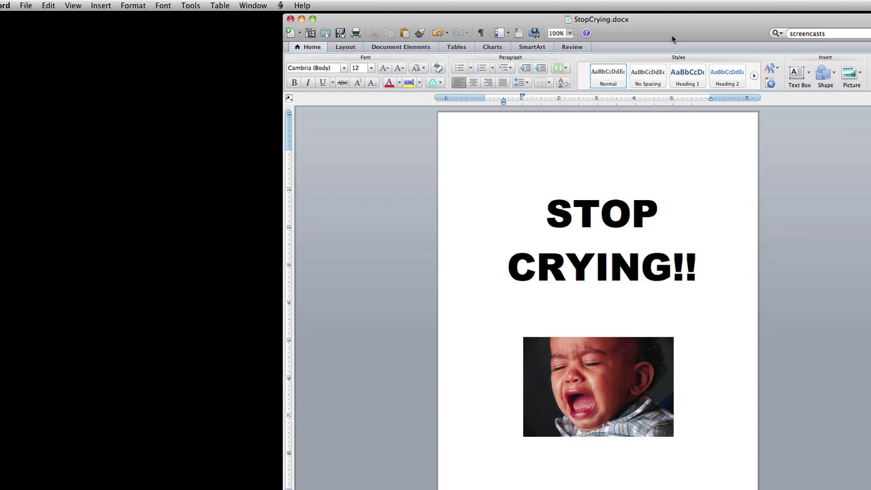